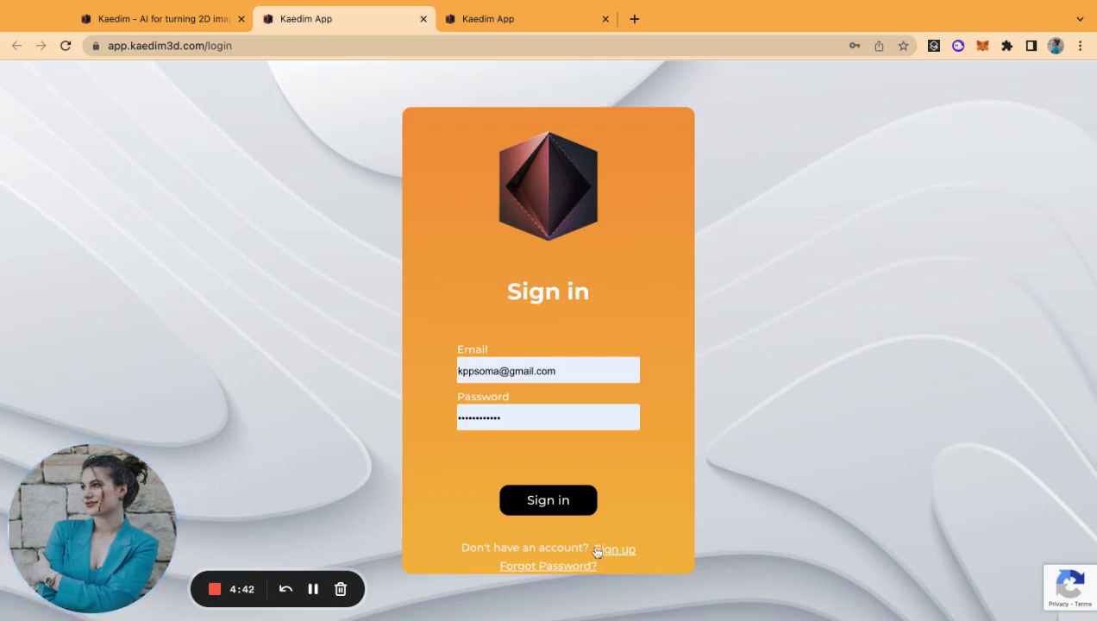
# Step: Sign in to the Kaedim account and open the Create page for a new image-to-3D model
pyautogui.click(482, 31)
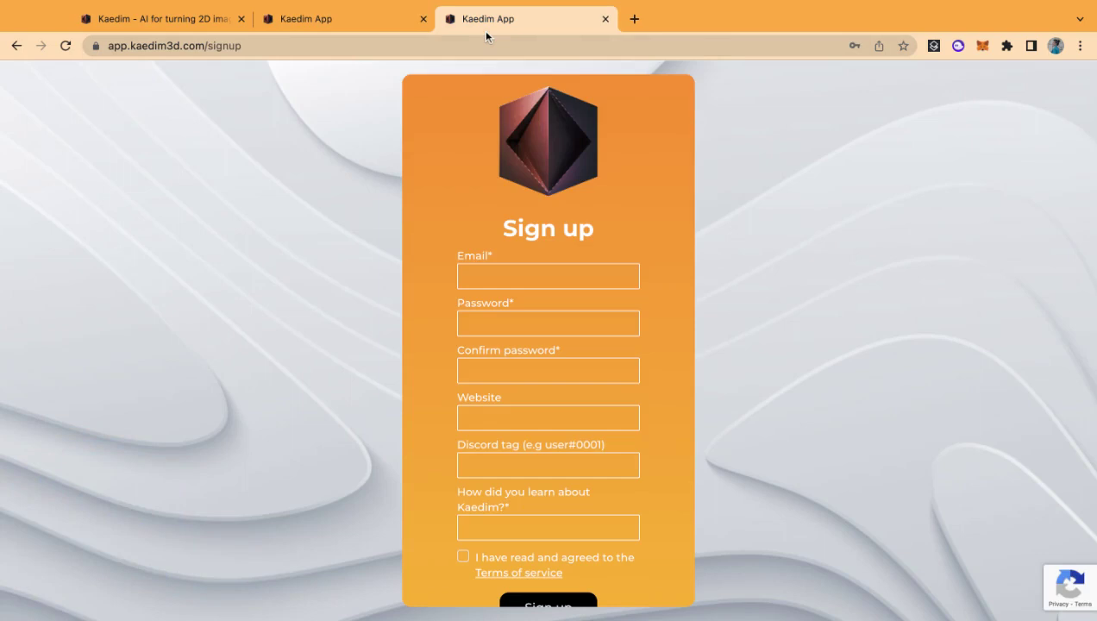
pyautogui.scroll(-1, 522, 427)
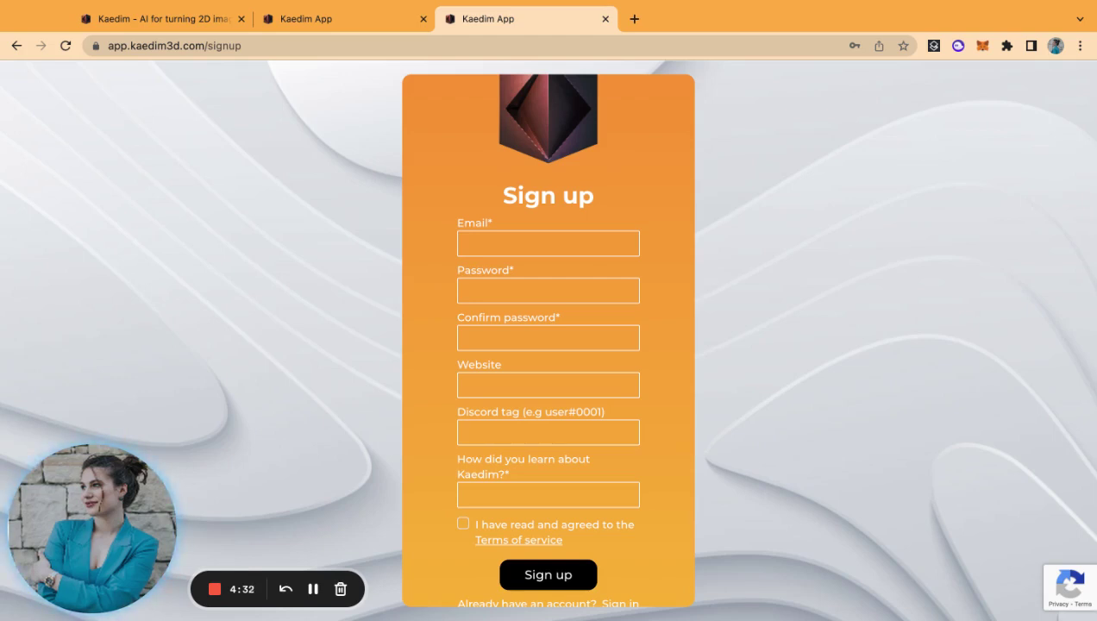
pyautogui.click(383, 19)
pyautogui.click(557, 502)
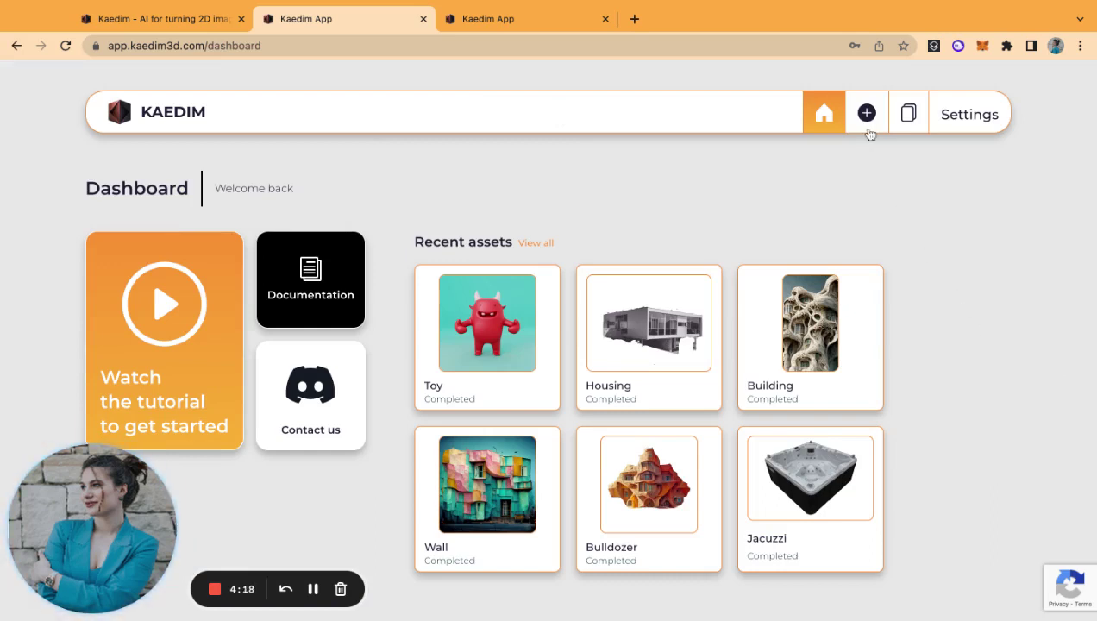
pyautogui.click(866, 114)
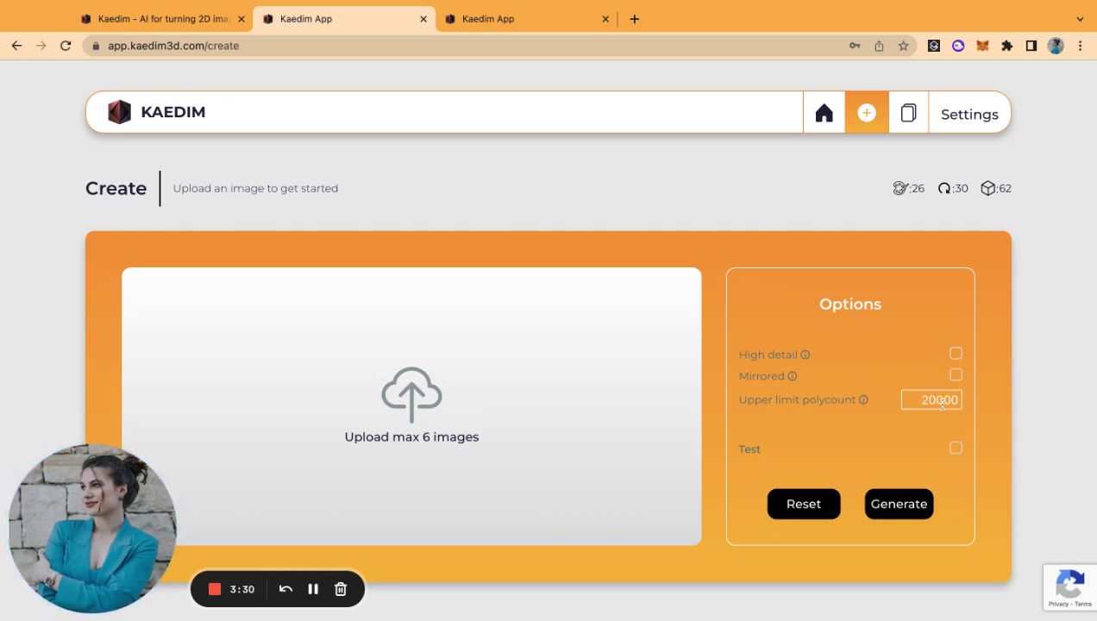
pyautogui.click(942, 401)
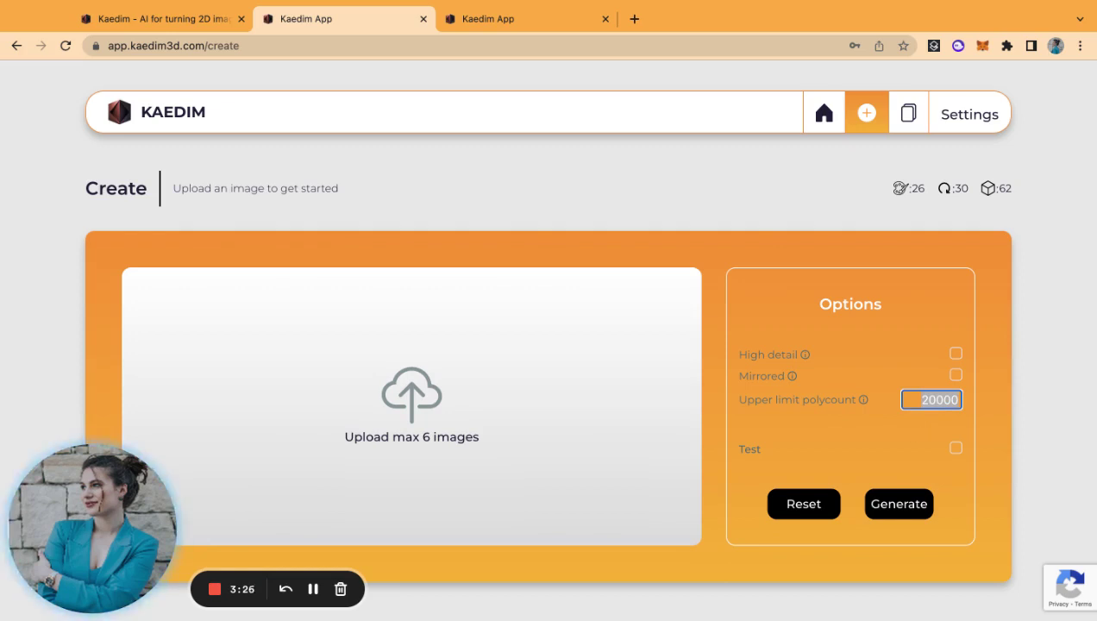
pyautogui.click(956, 355)
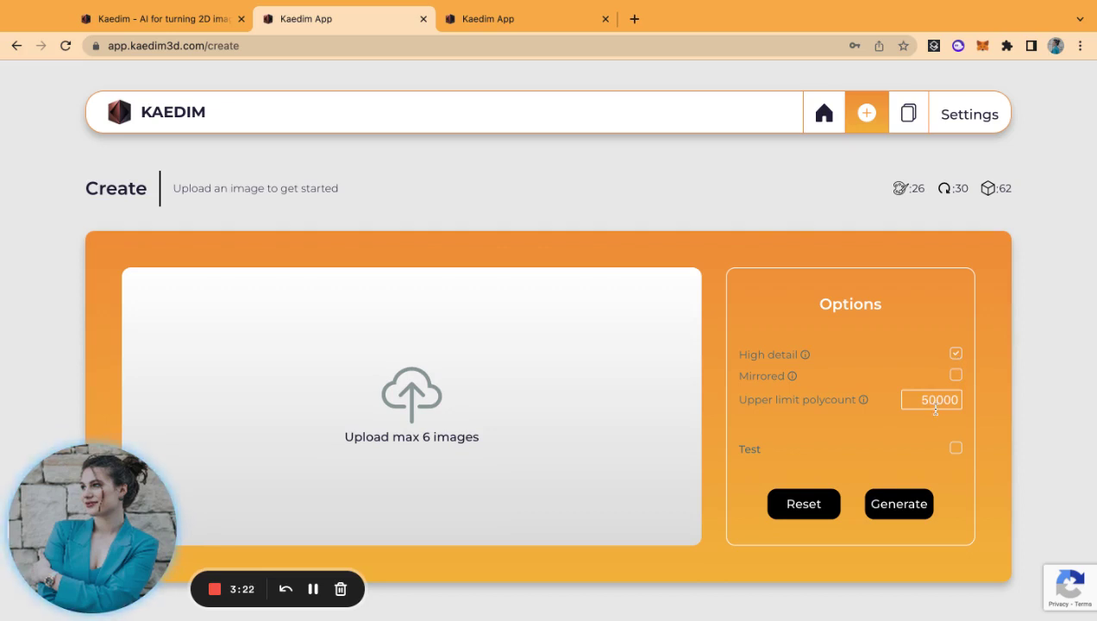
pyautogui.click(956, 355)
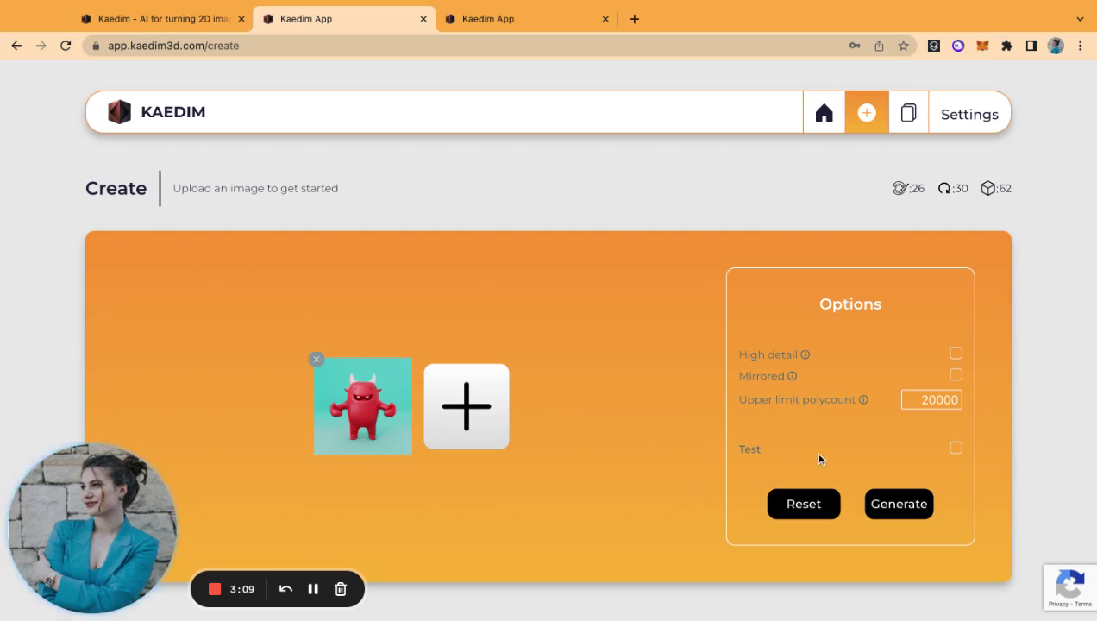
# Step: Generate the monster toy model, then submit the five car images with an 8000 polycount limit
pyautogui.click(916, 509)
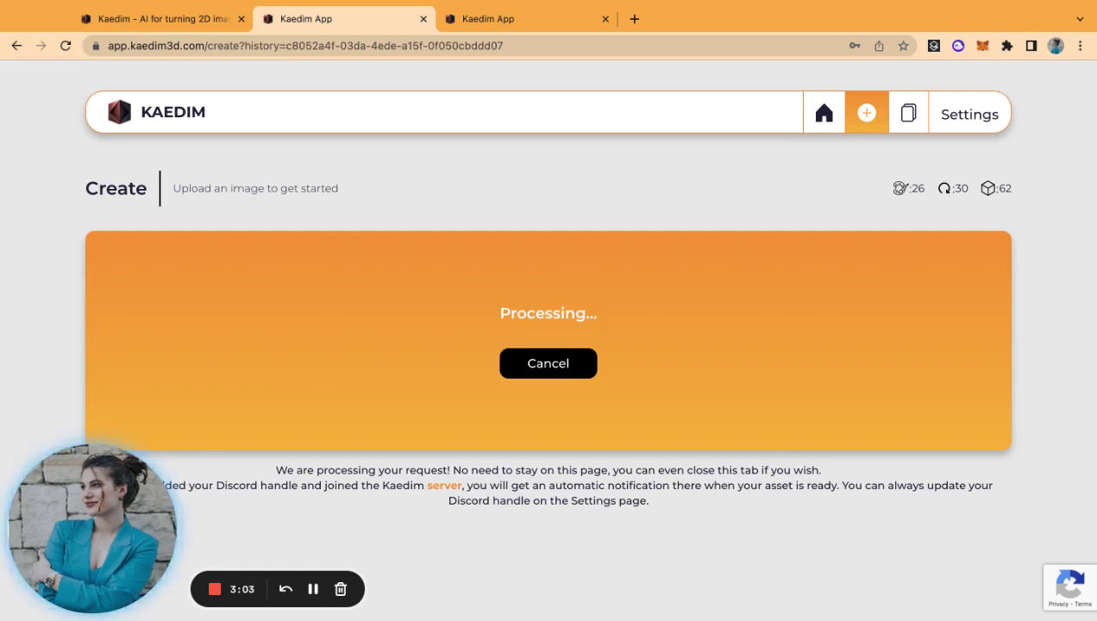
pyautogui.click(867, 119)
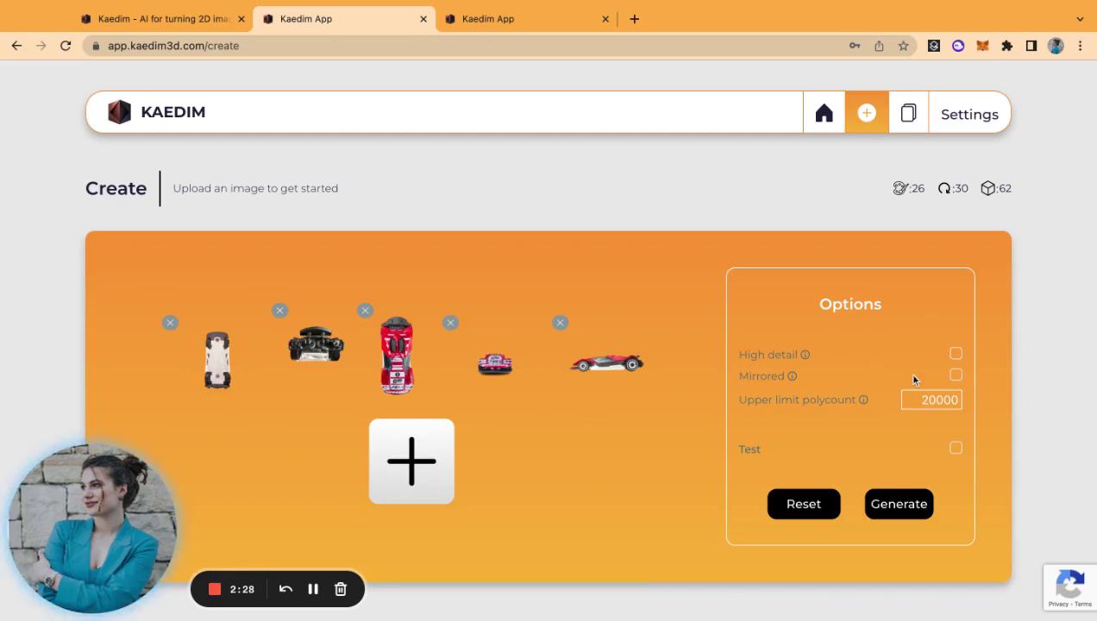
pyautogui.doubleClick(931, 398)
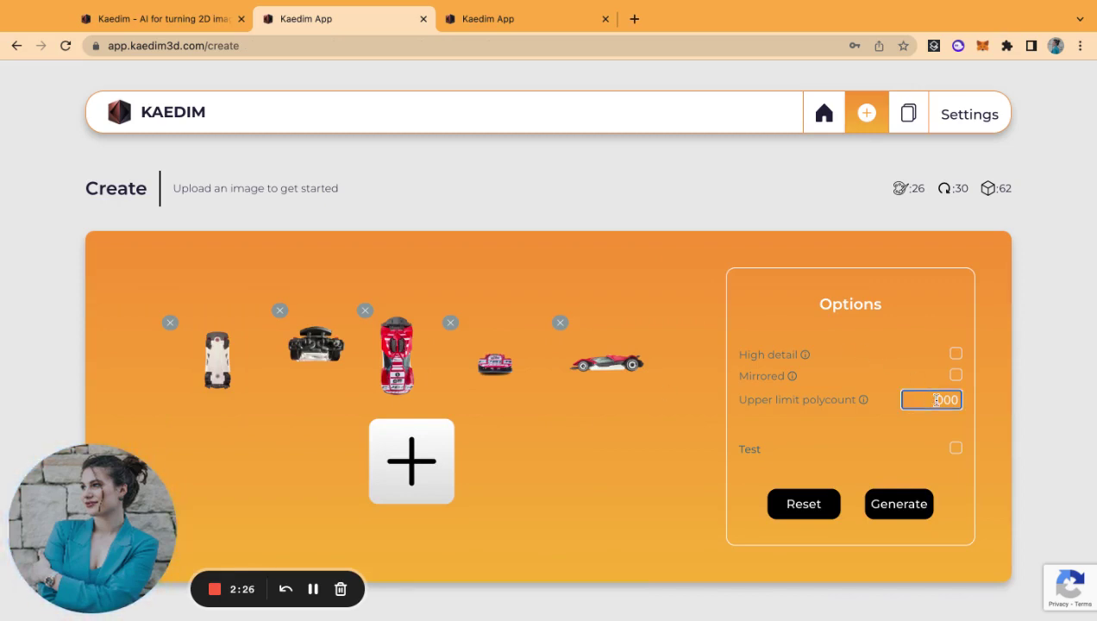
pyautogui.write('8000')
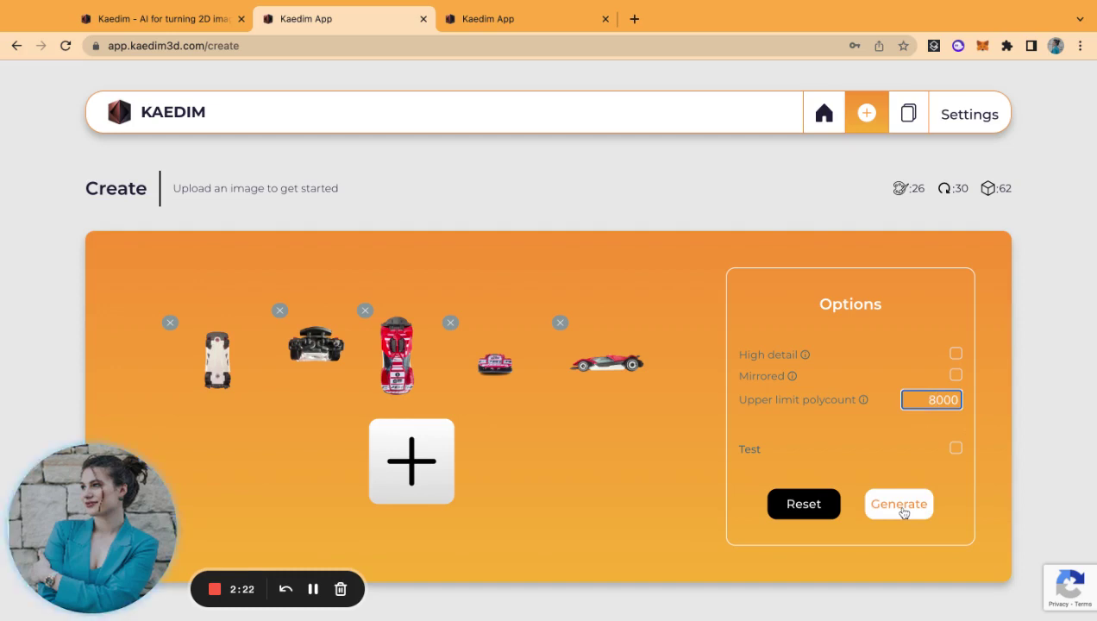
pyautogui.click(901, 509)
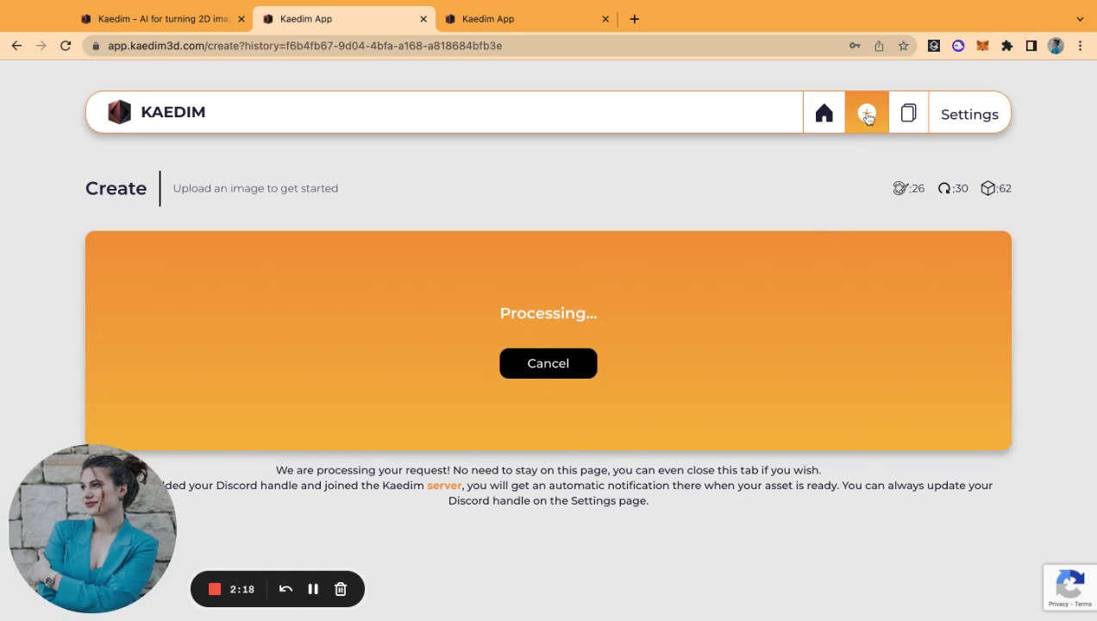
# Step: Submit the figurine image for generation with High detail on and a 25000 polycount limit
pyautogui.click(866, 114)
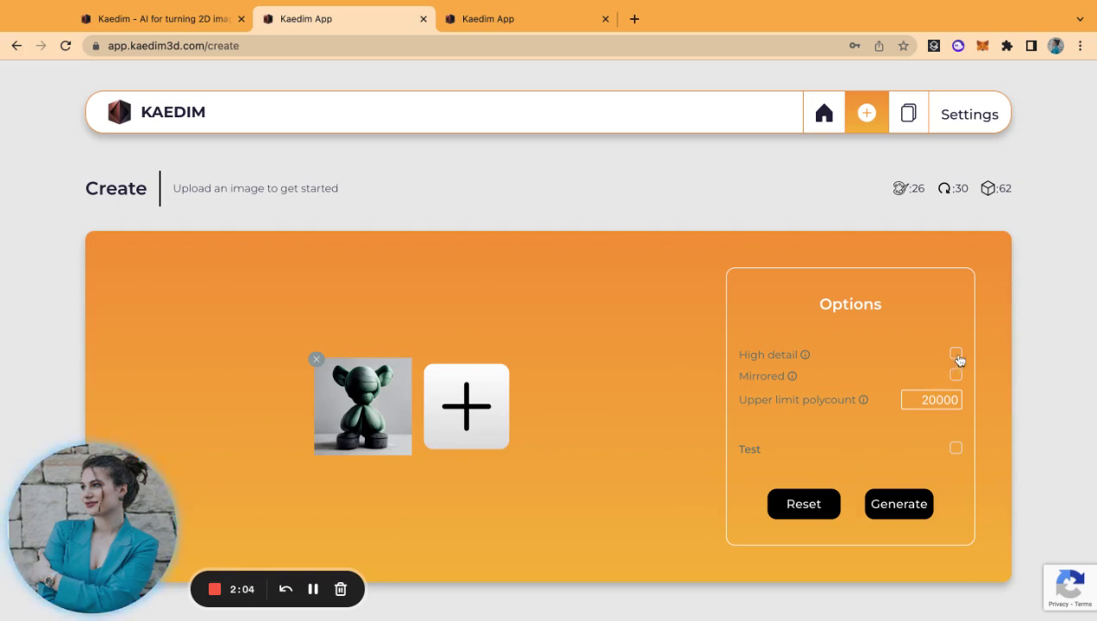
pyautogui.click(955, 354)
pyautogui.click(934, 397)
pyautogui.press('BackSpace')
pyautogui.press('BackSpace')
pyautogui.write('25')
pyautogui.click(910, 508)
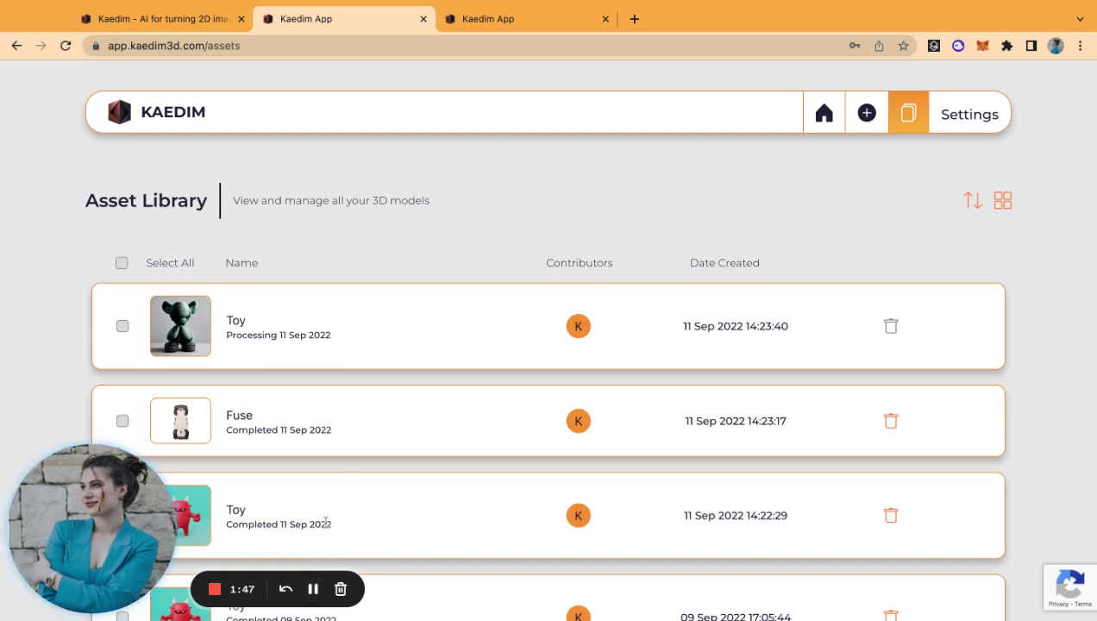
# Step: Open the finished Toy monster asset (7072 polycount, untextured) in its own 3D viewer page
pyautogui.click(326, 521)
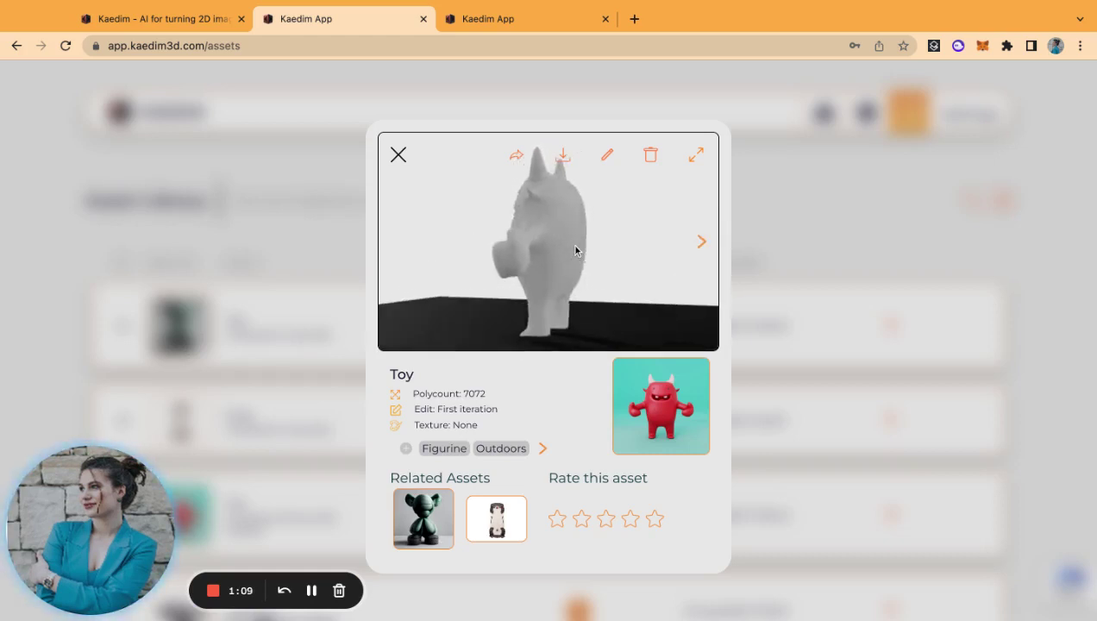
pyautogui.click(698, 160)
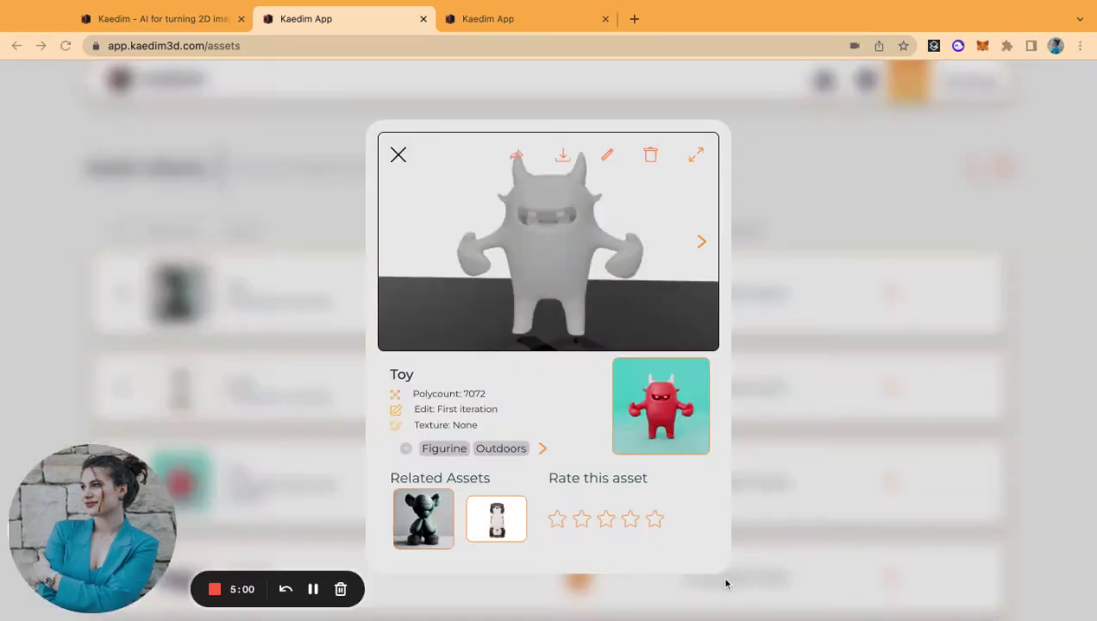
pyautogui.click(695, 160)
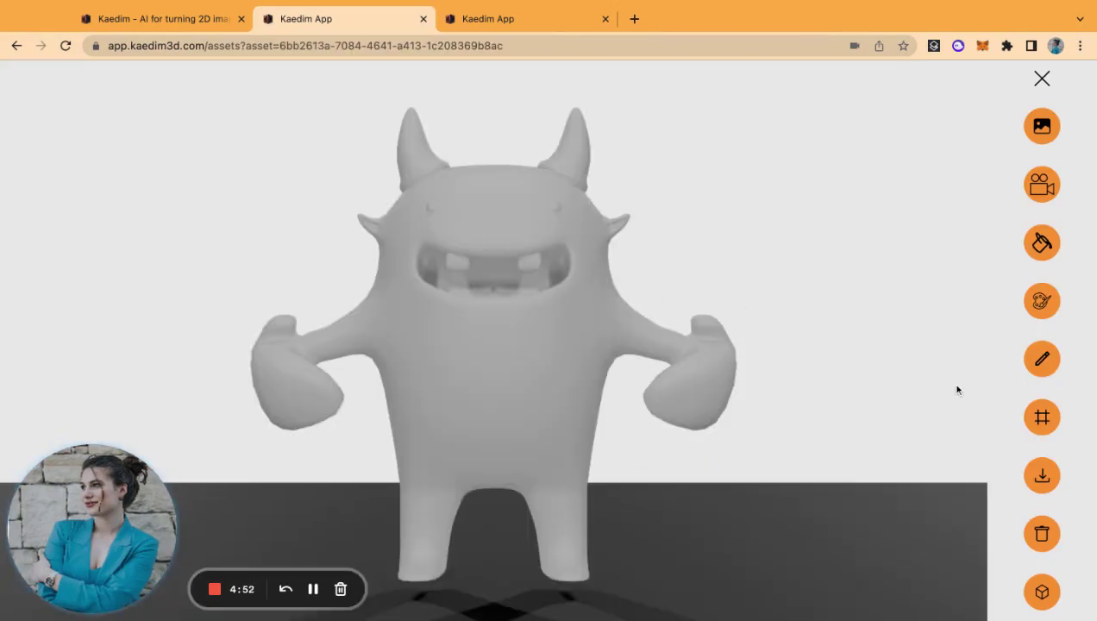
# Step: Orbit the monster, check its download formats, then bring up the edit-request dialog
pyautogui.moveTo(720, 380); pyautogui.dragTo(721, 381)
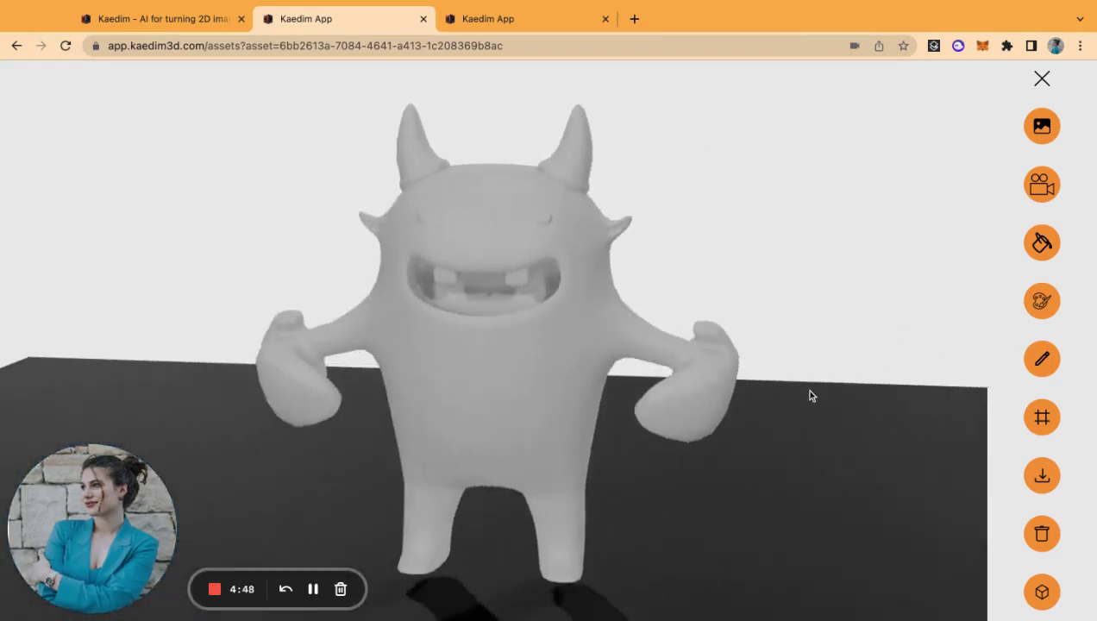
pyautogui.click(1042, 476)
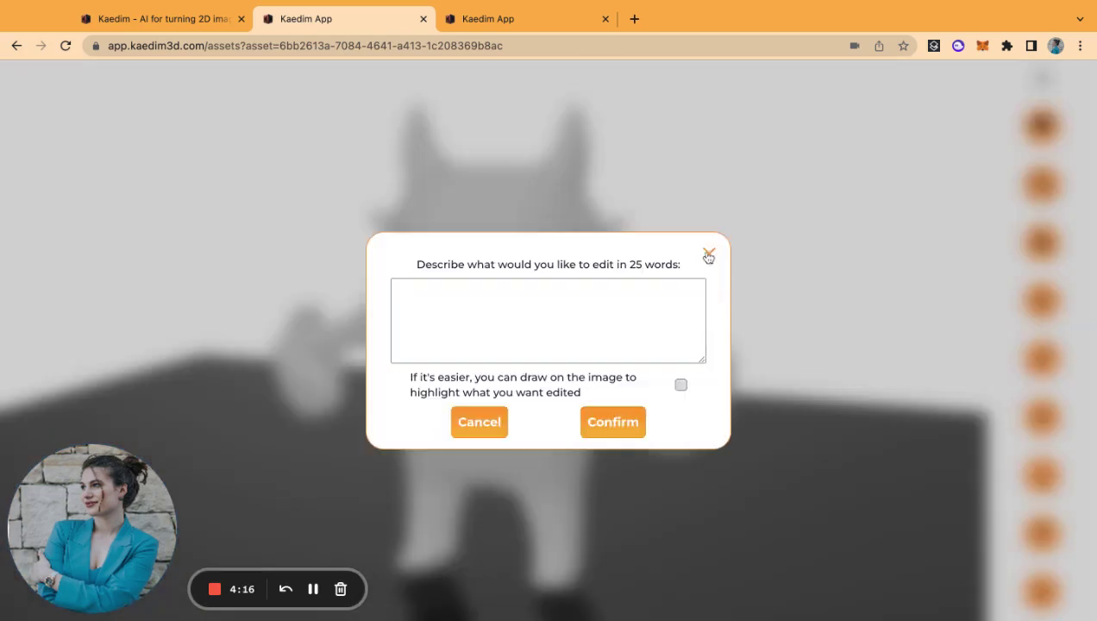
pyautogui.click(708, 256)
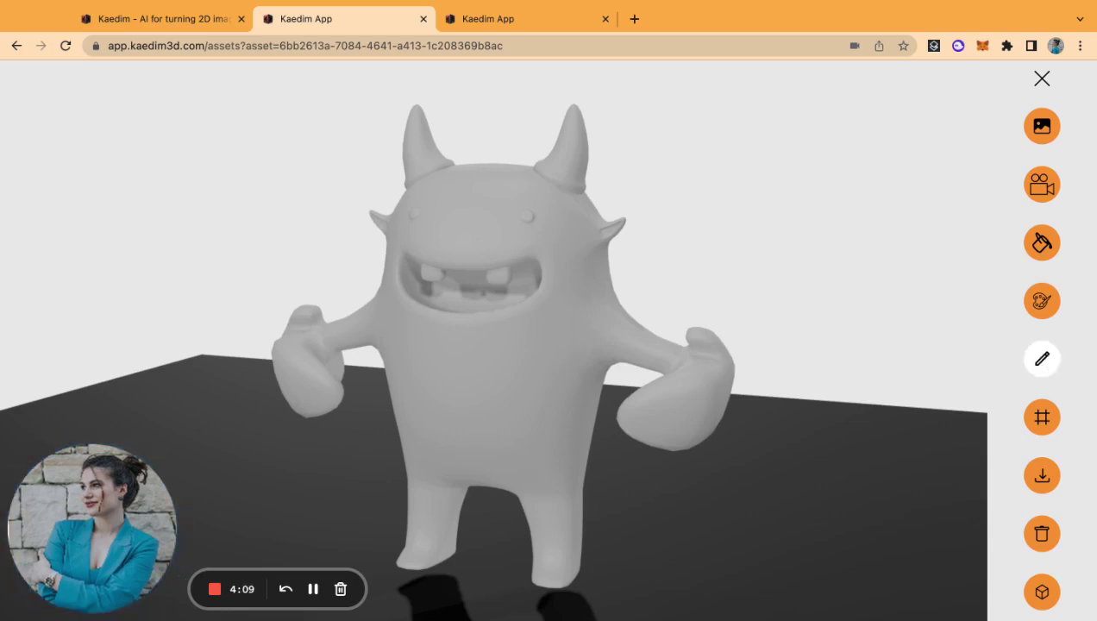
pyautogui.click(1043, 362)
# Step: Enter 'add' as the edit description and sketch a tongue below the monster's mouth on the reference image
pyautogui.click(554, 321)
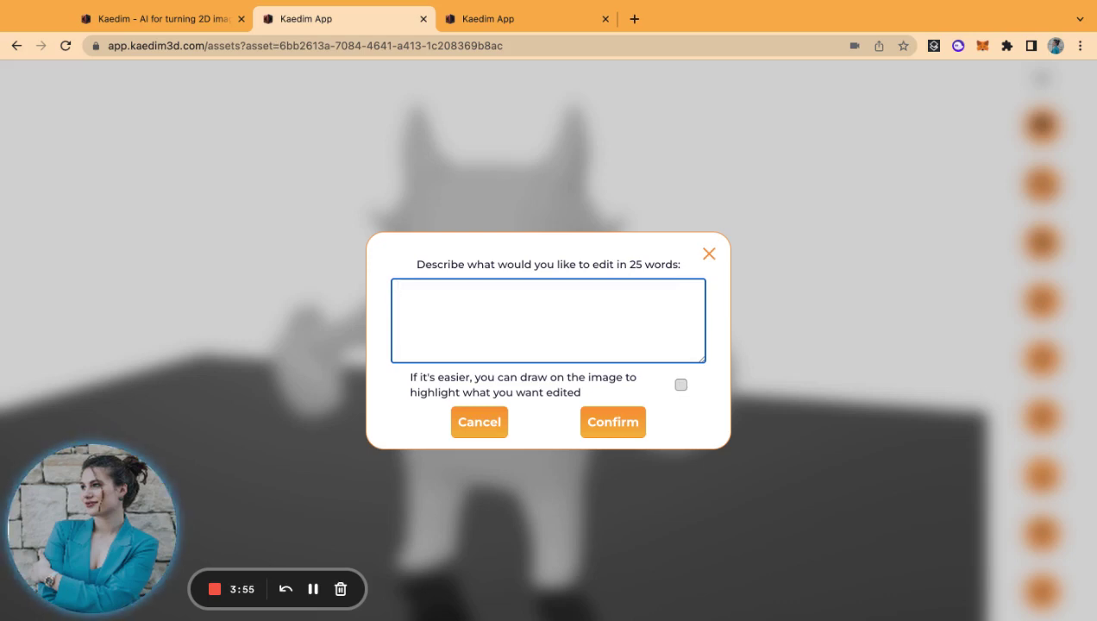
pyautogui.write('add tongue')
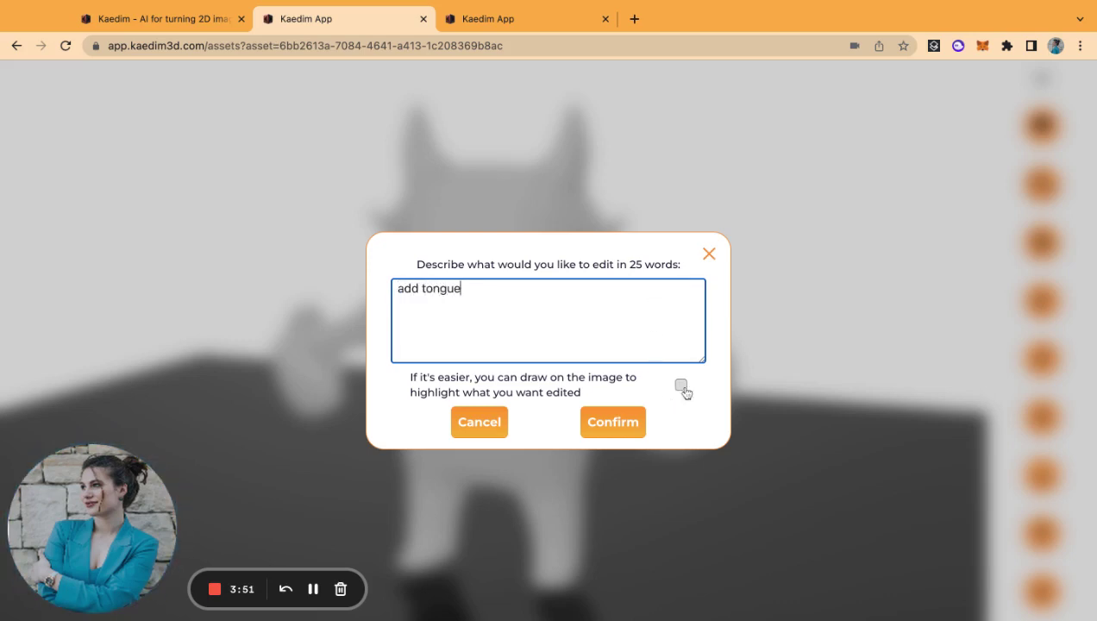
pyautogui.click(681, 387)
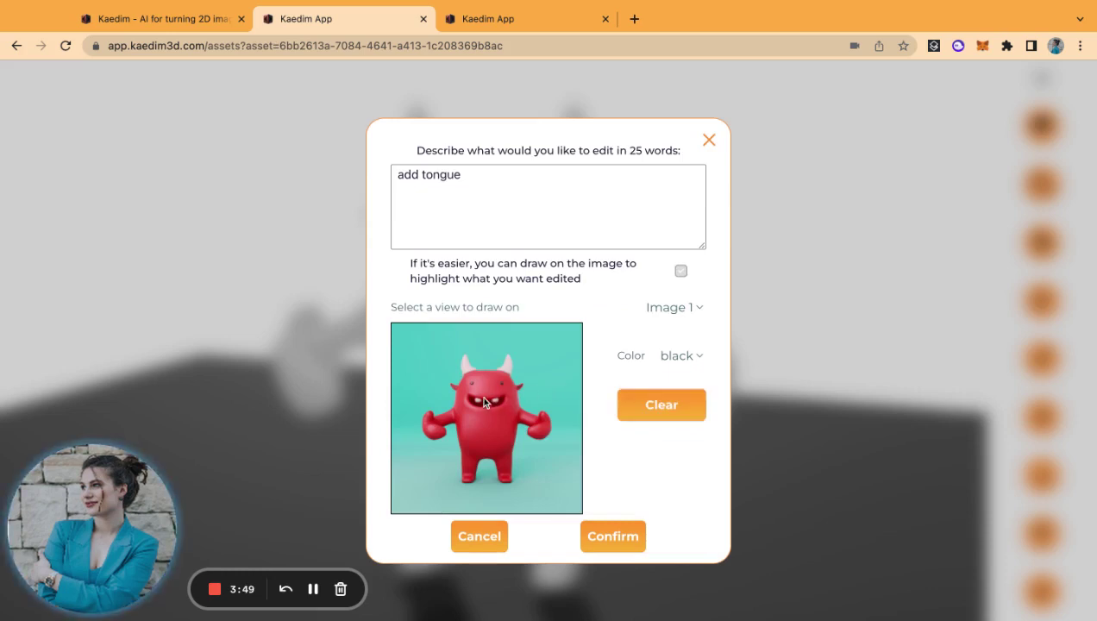
pyautogui.moveTo(482, 401); pyautogui.dragTo(484, 402)
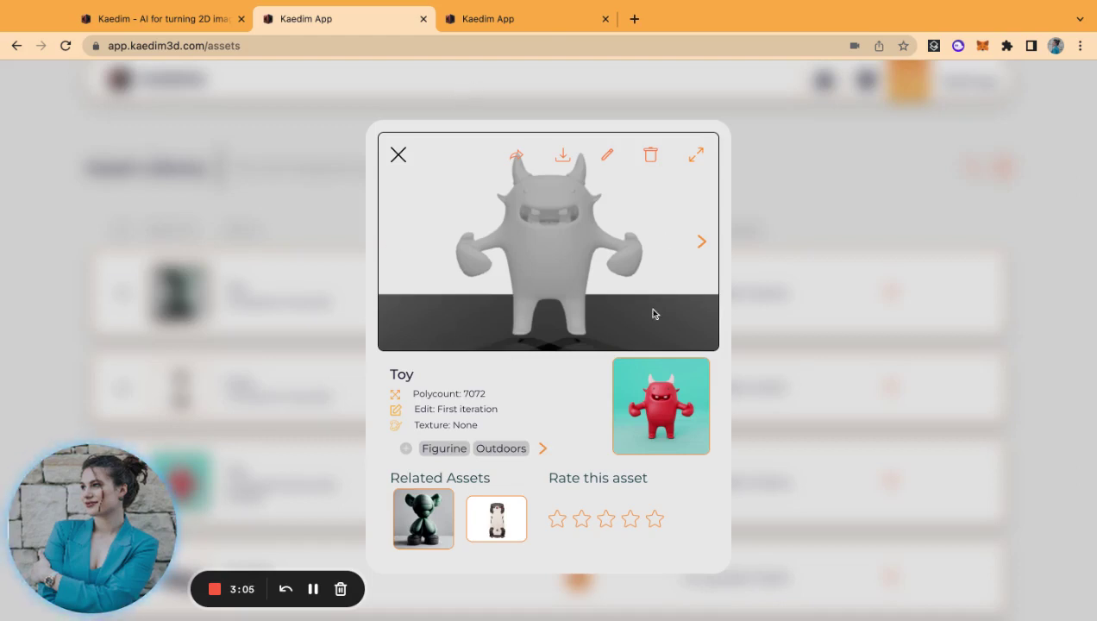
# Step: Bring up the tongue-edited iteration of the monster and look it over from different angles
pyautogui.click(703, 241)
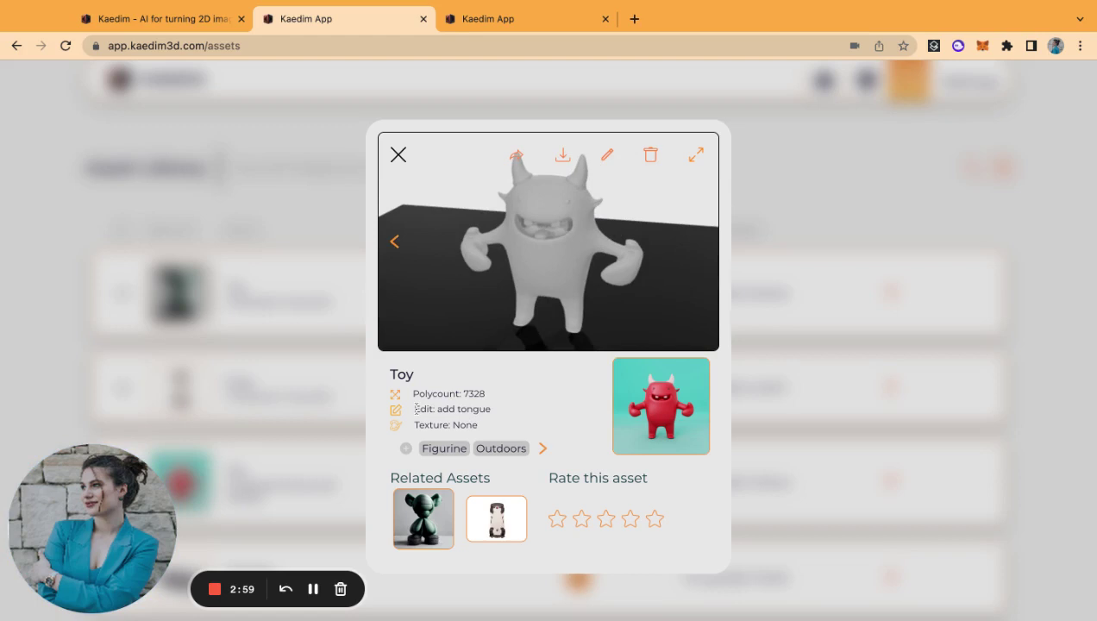
pyautogui.moveTo(416, 408); pyautogui.dragTo(466, 409)
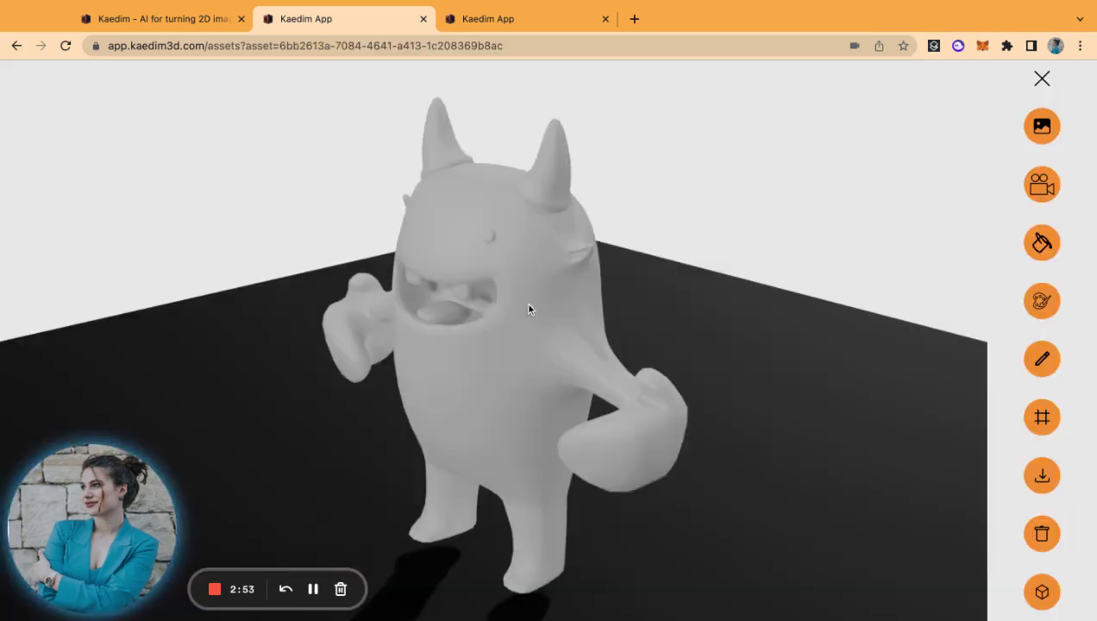
pyautogui.scroll(5, 466, 310)
pyautogui.scroll(-5, 462, 310)
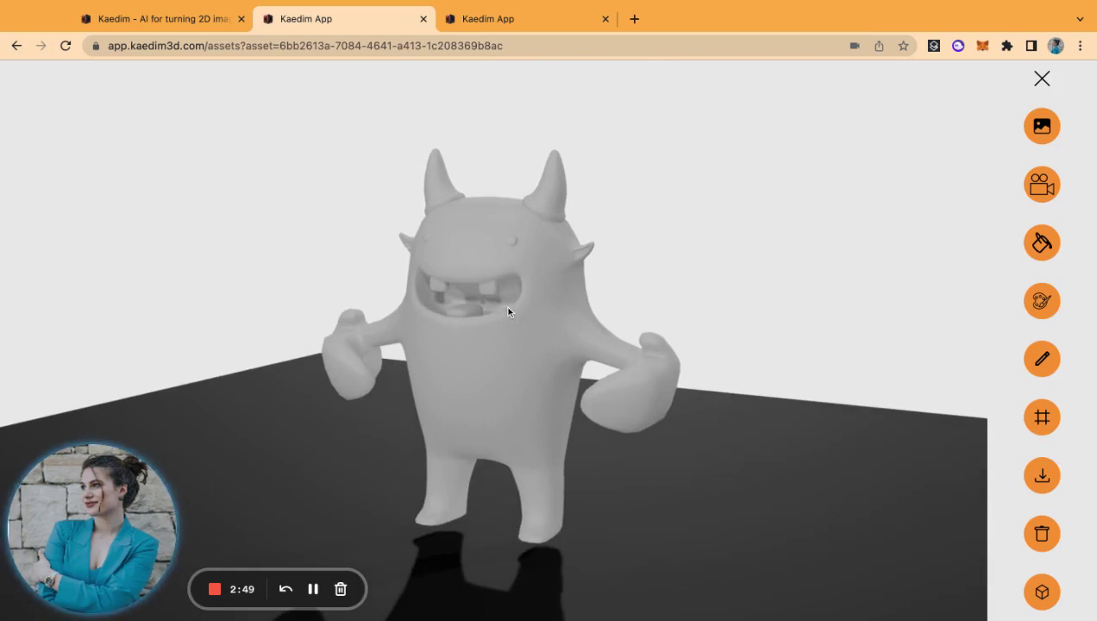
# Step: Inspect the edited monster's wireframe mesh and download formats, then close the full viewer
pyautogui.click(1044, 422)
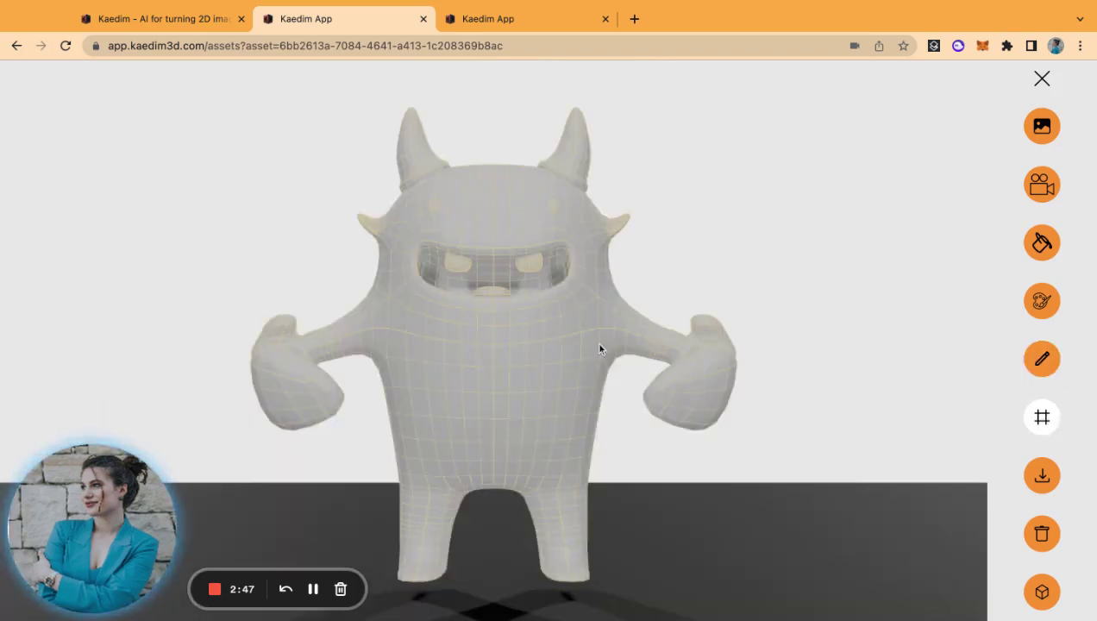
pyautogui.moveTo(600, 349); pyautogui.dragTo(487, 263)
pyautogui.scroll(5, 487, 262)
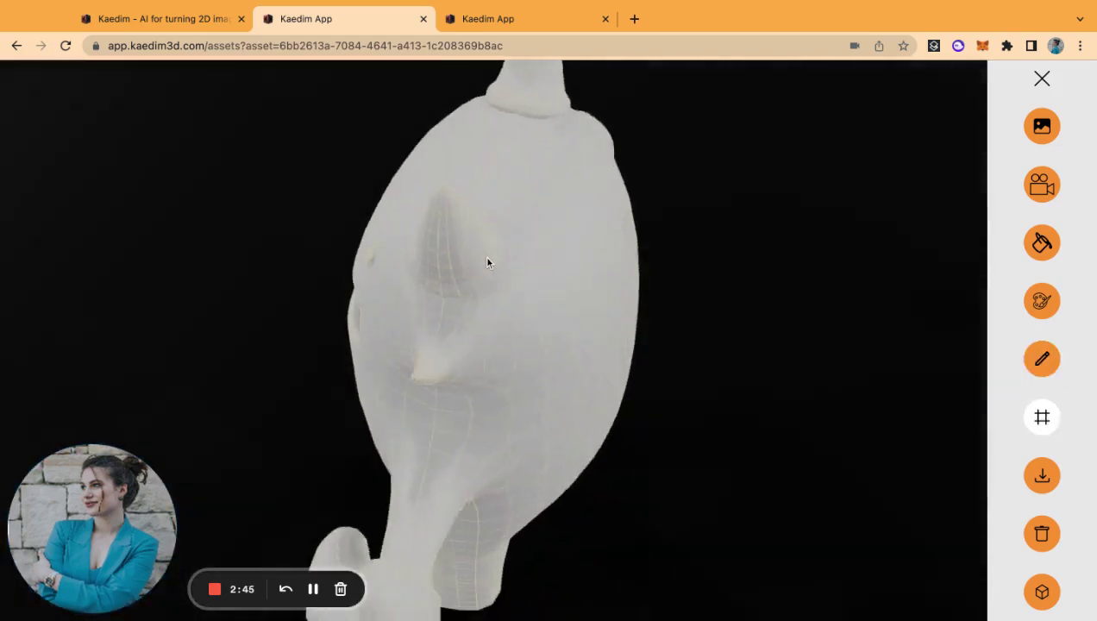
pyautogui.doubleClick(488, 262)
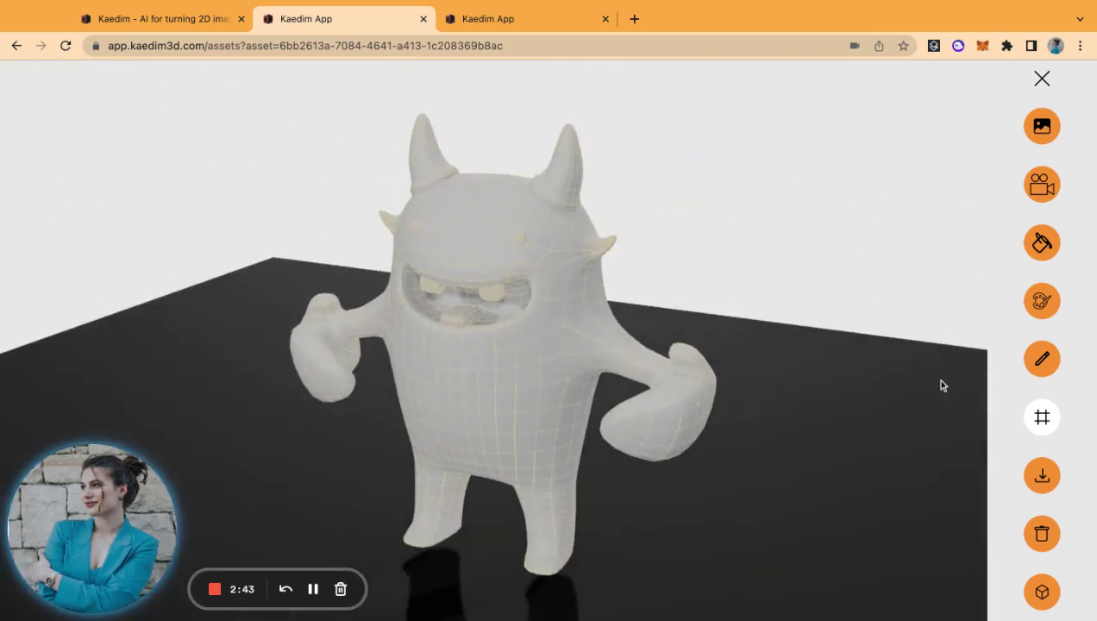
pyautogui.click(1045, 478)
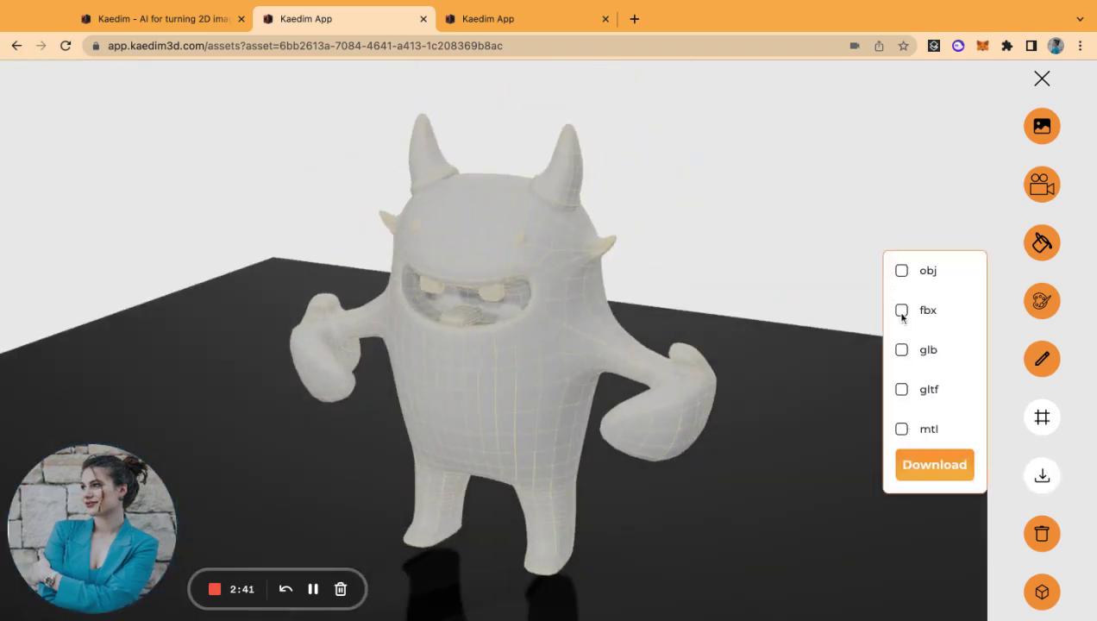
pyautogui.click(1052, 483)
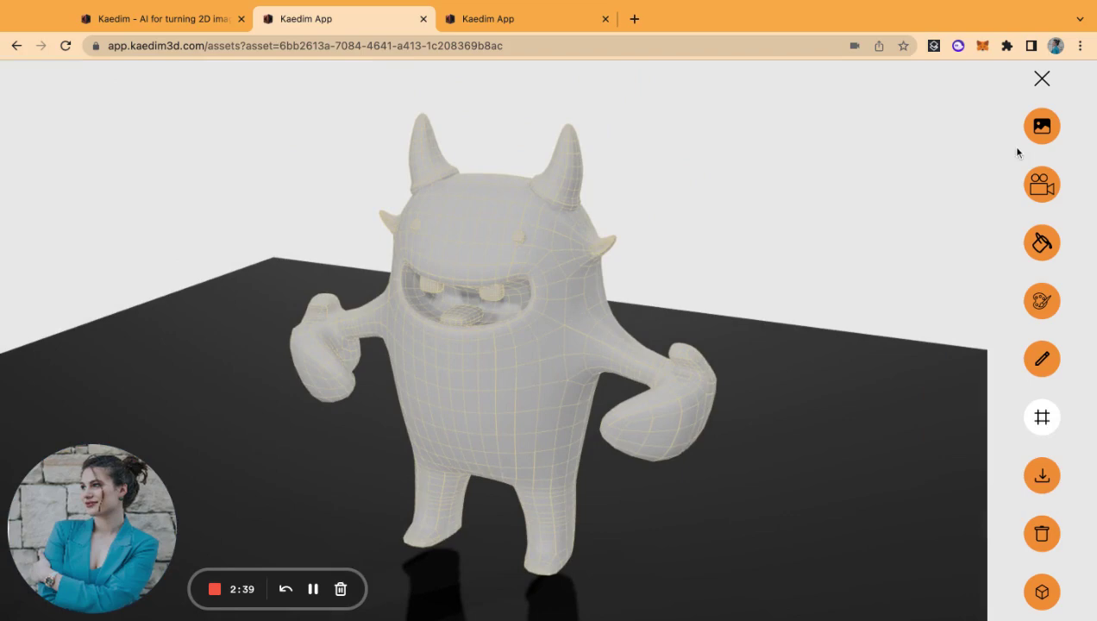
pyautogui.click(1042, 79)
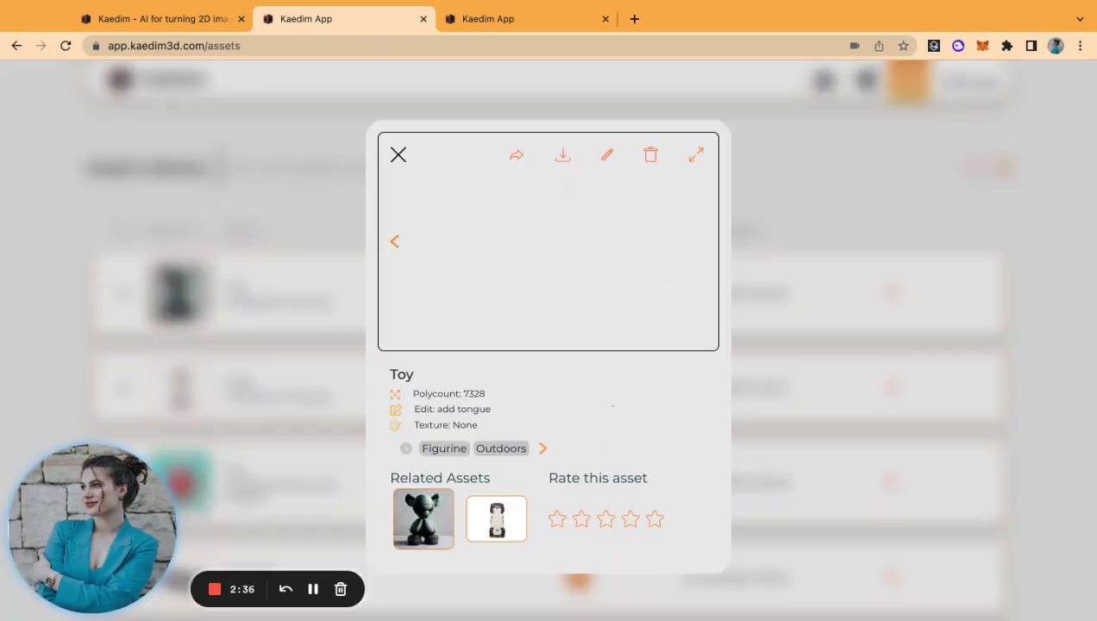
# Step: Open the Fuse car in the full viewer and show its reference image and wireframe mesh
pyautogui.click(398, 155)
pyautogui.click(256, 382)
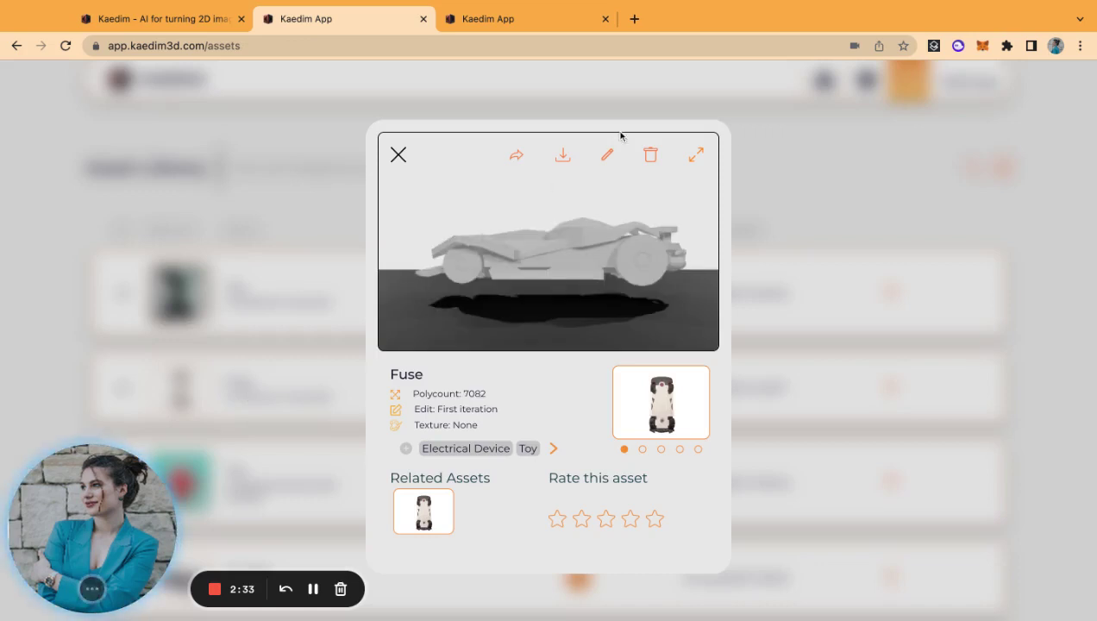
pyautogui.click(695, 159)
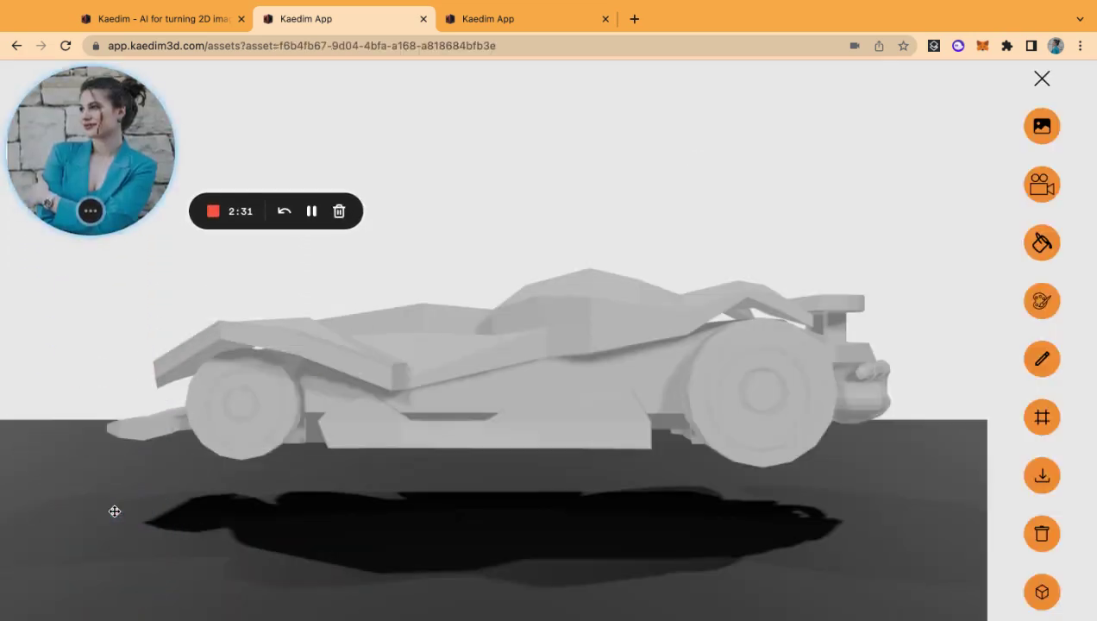
pyautogui.click(1041, 126)
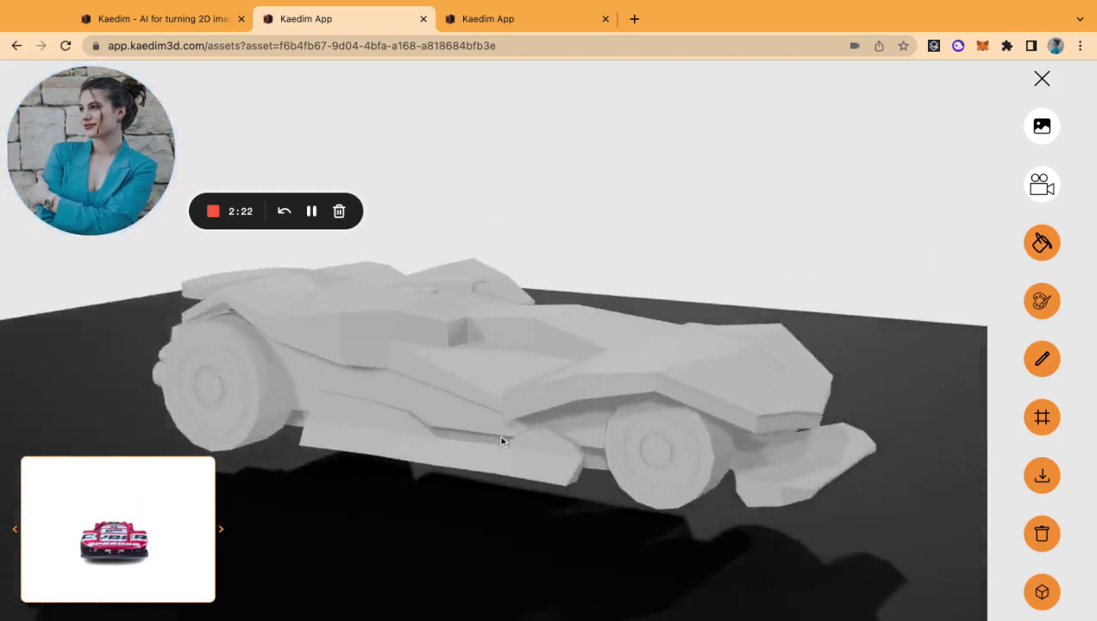
pyautogui.click(1042, 417)
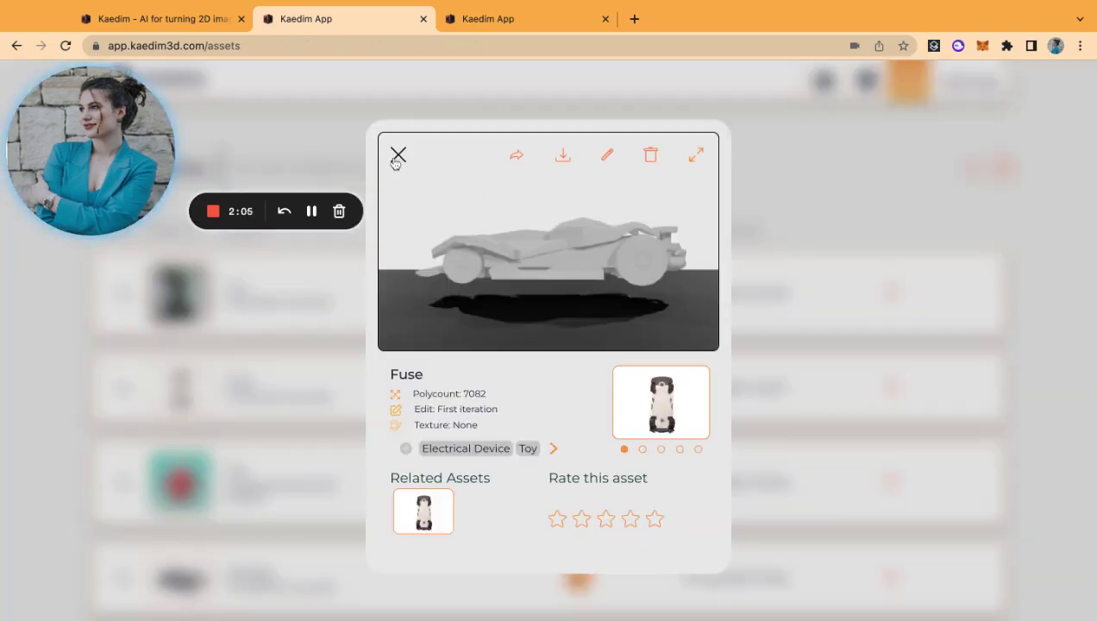
# Step: Open the high-detail miniature figure Toy asset in the full 3D viewer
pyautogui.click(396, 159)
pyautogui.click(257, 294)
pyautogui.click(697, 159)
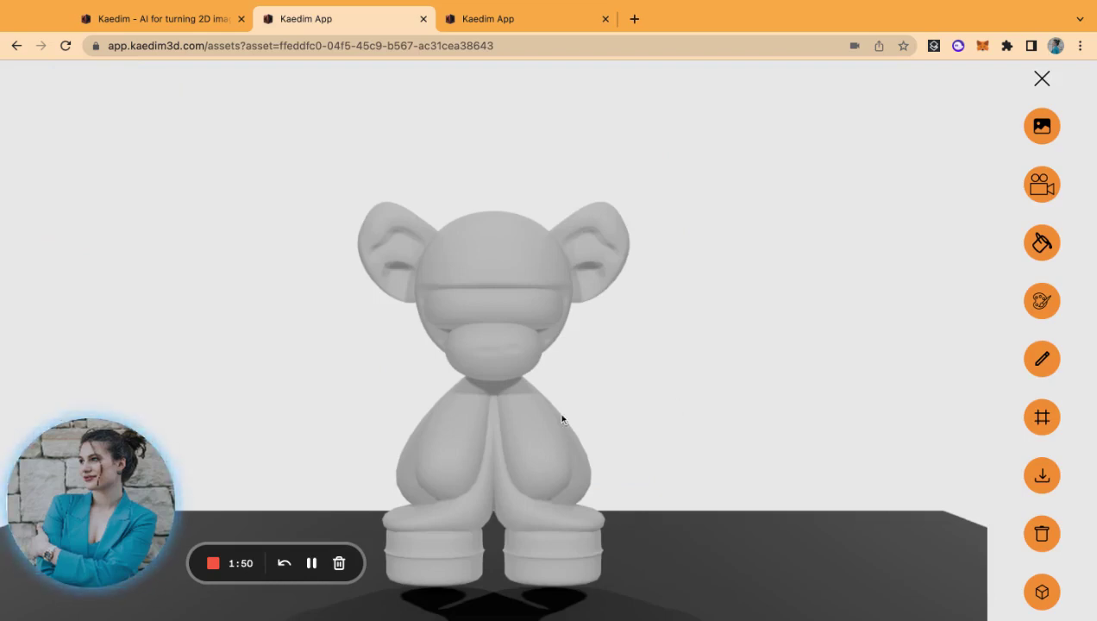
pyautogui.moveTo(560, 419); pyautogui.dragTo(511, 412)
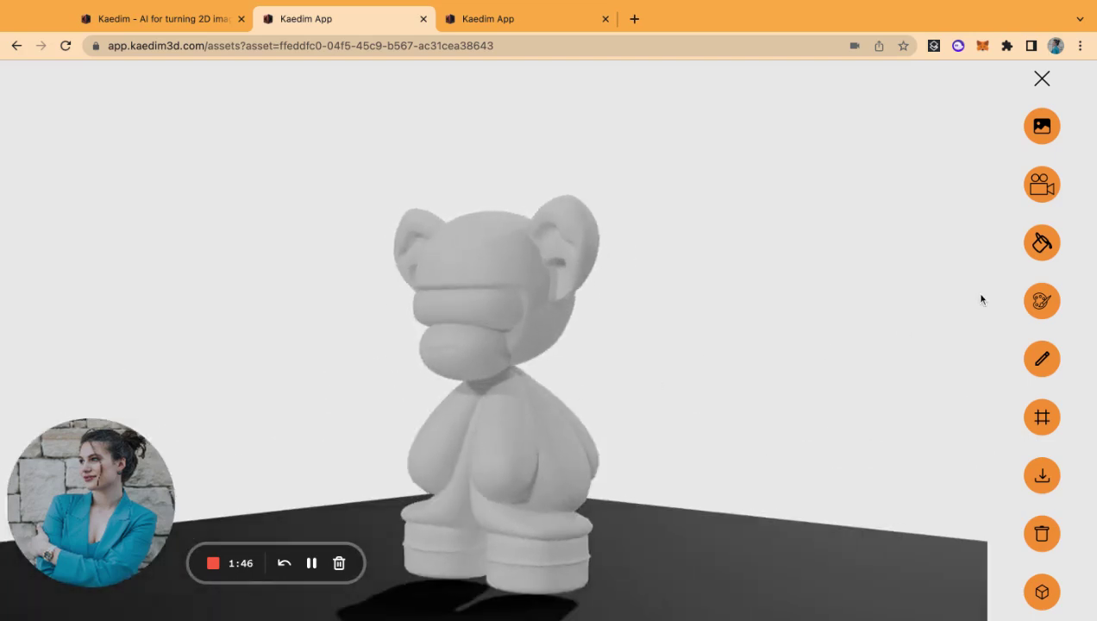
pyautogui.click(1042, 243)
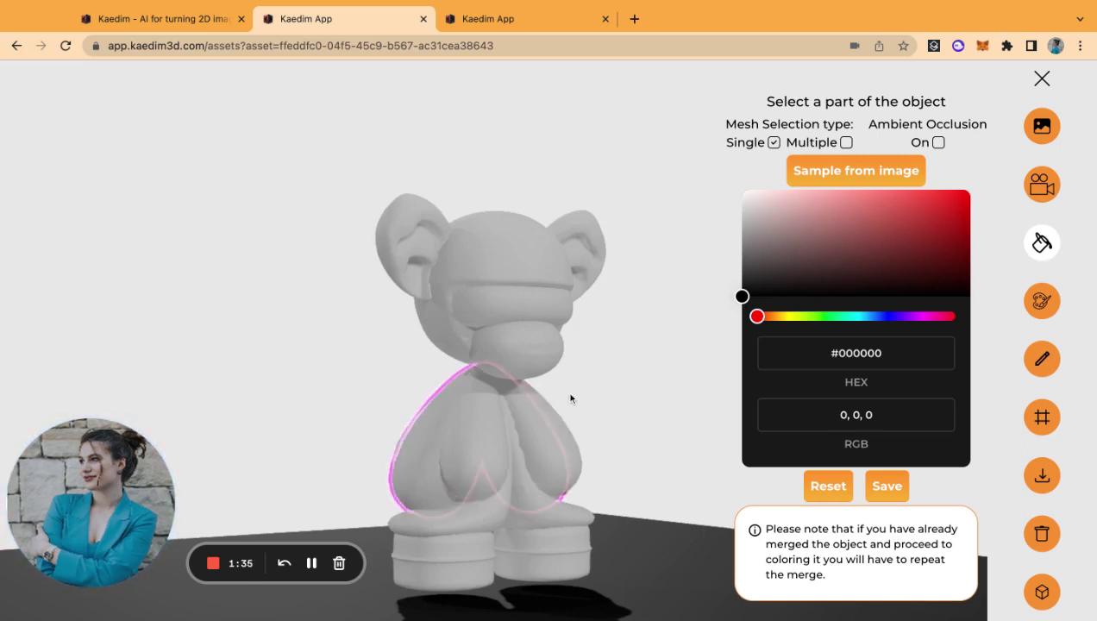
pyautogui.moveTo(571, 396); pyautogui.dragTo(695, 395)
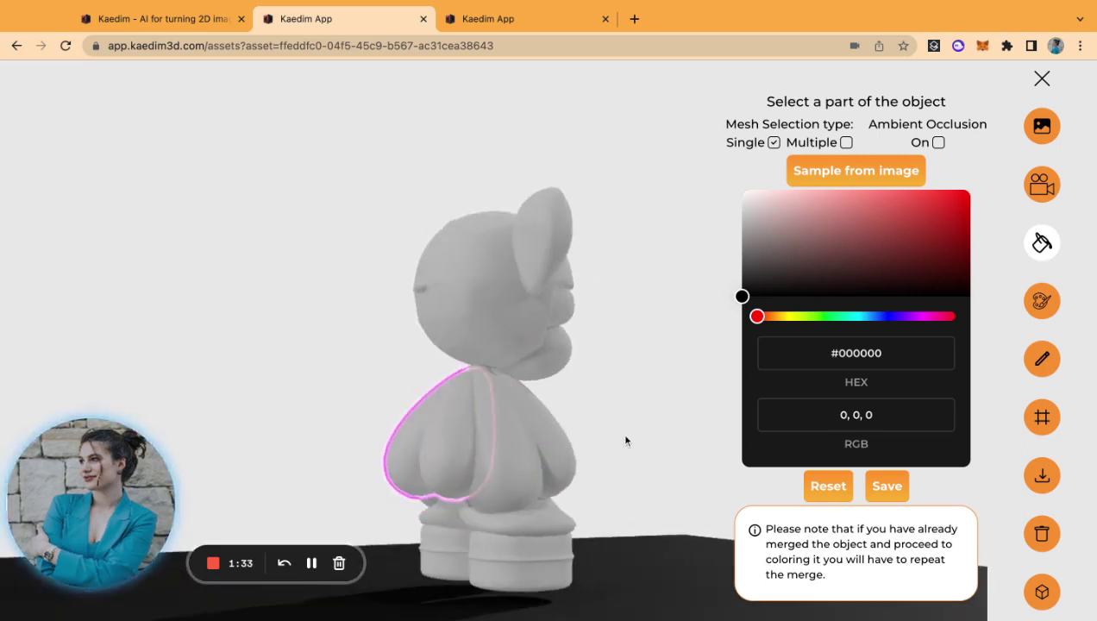
pyautogui.moveTo(620, 431); pyautogui.dragTo(484, 445)
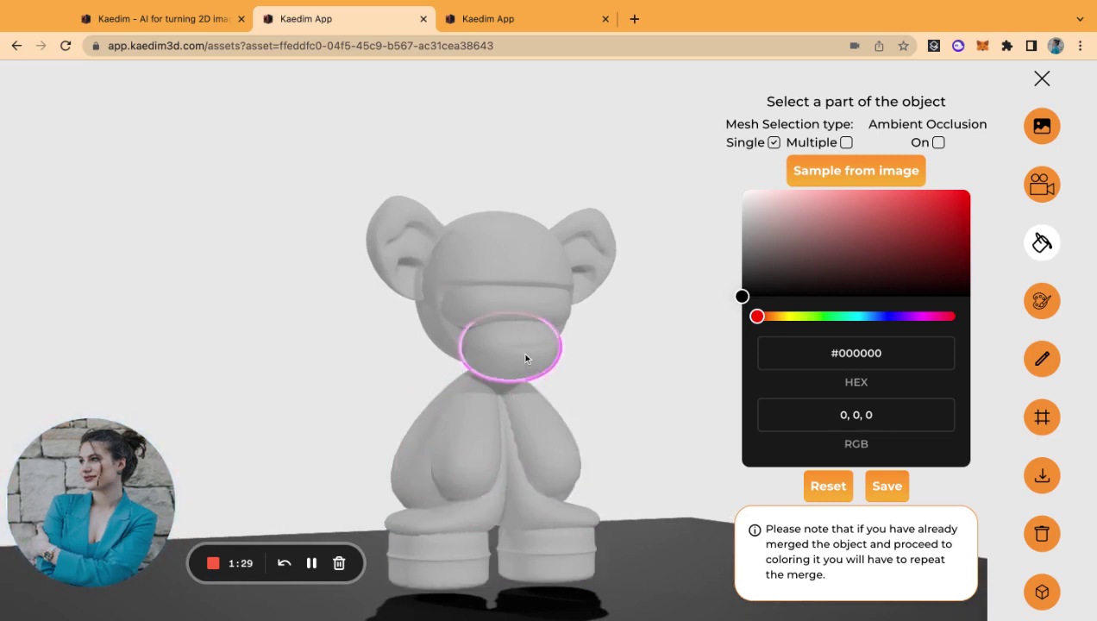
pyautogui.click(1042, 242)
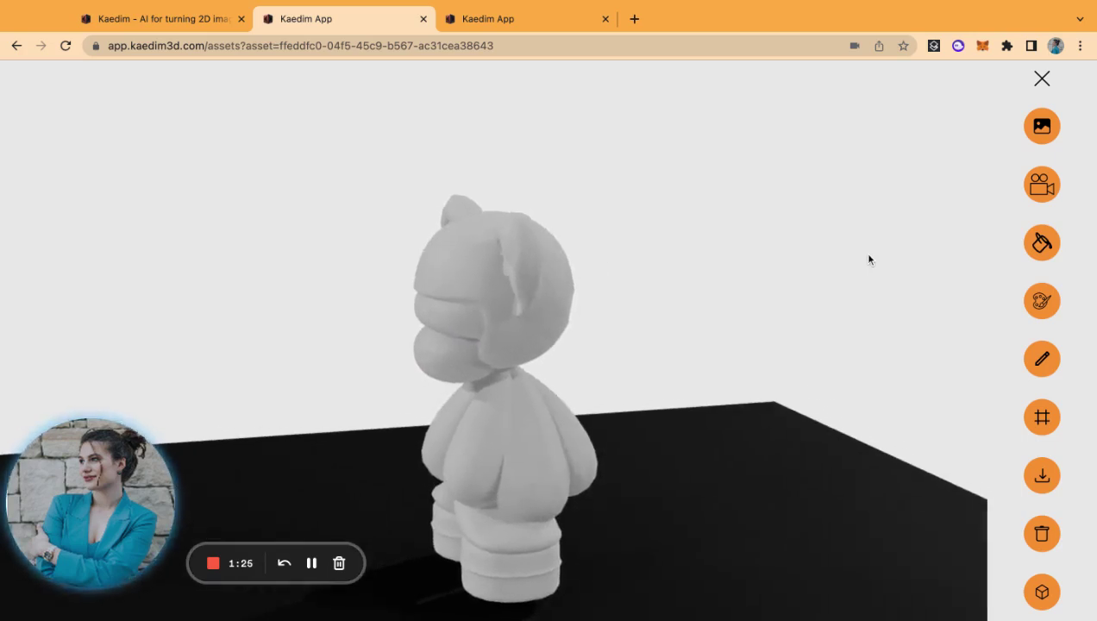